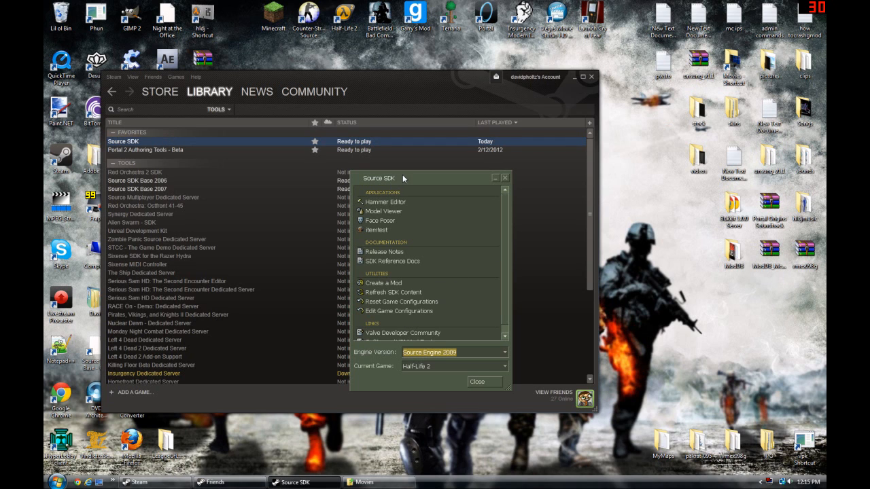
Step: Set the Source SDK engine version to Source Engine MP
left_click_drag(412, 178, 409, 166)
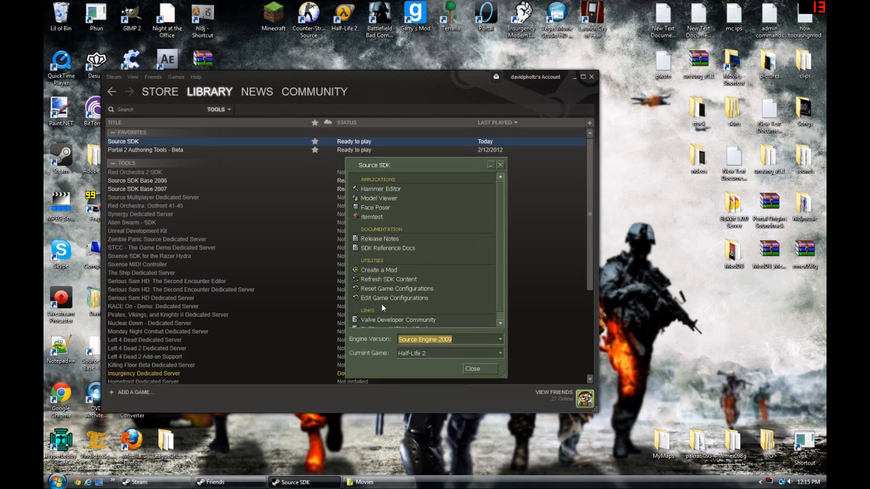
scroll(377, 311, "down", 1)
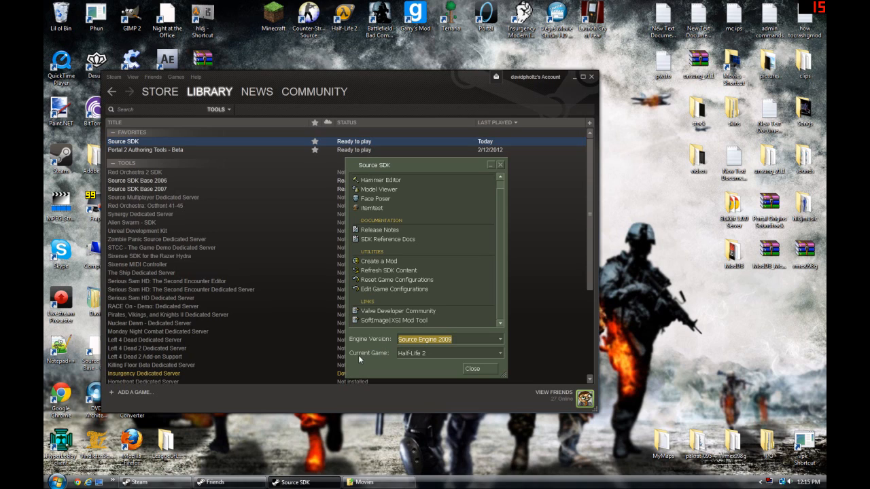
left_click(412, 341)
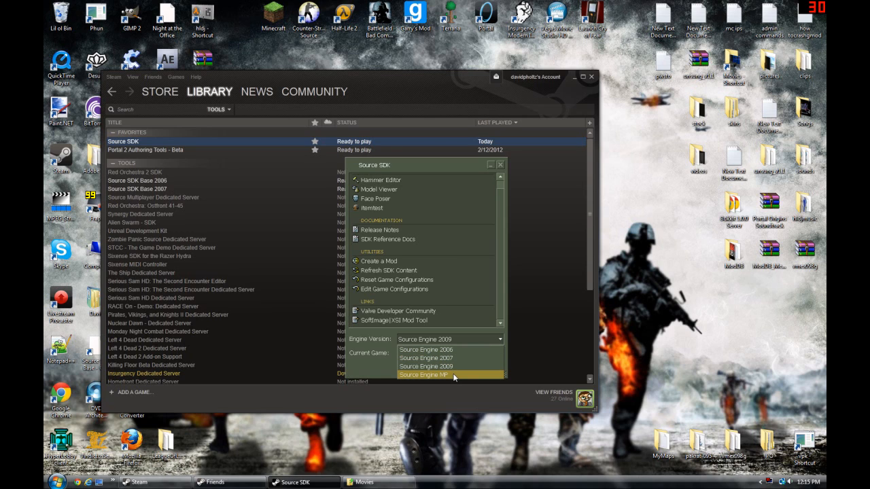
left_click(443, 367)
left_click(435, 342)
left_click(451, 376)
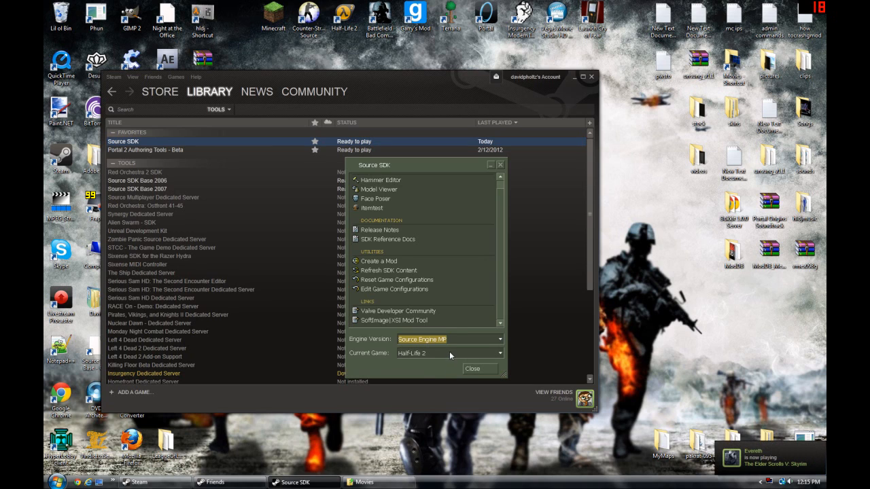
Step: Keep Half-Life 2 as the current game, launch Hammer Editor and minimize the Source SDK window
left_click(450, 352)
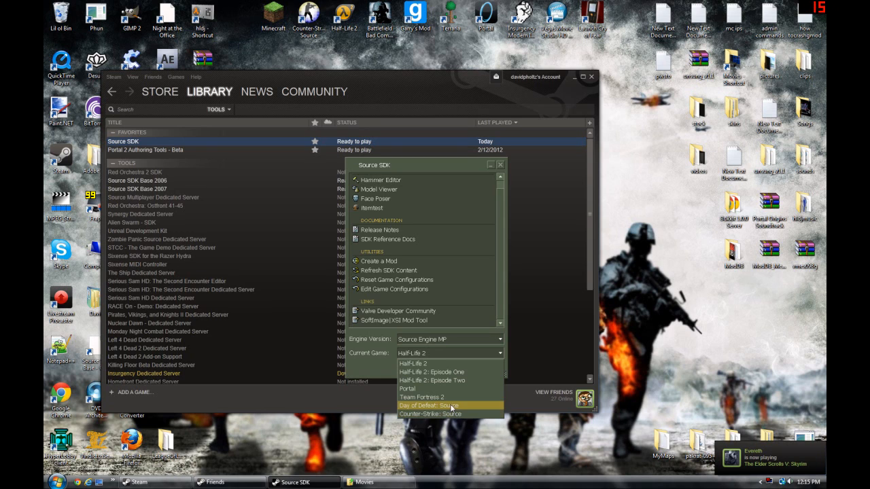
double_click(386, 192)
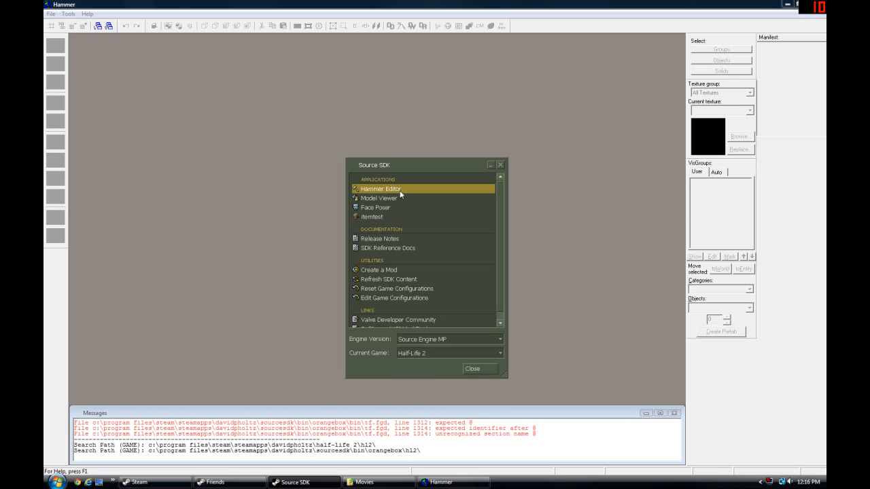
left_click(491, 165)
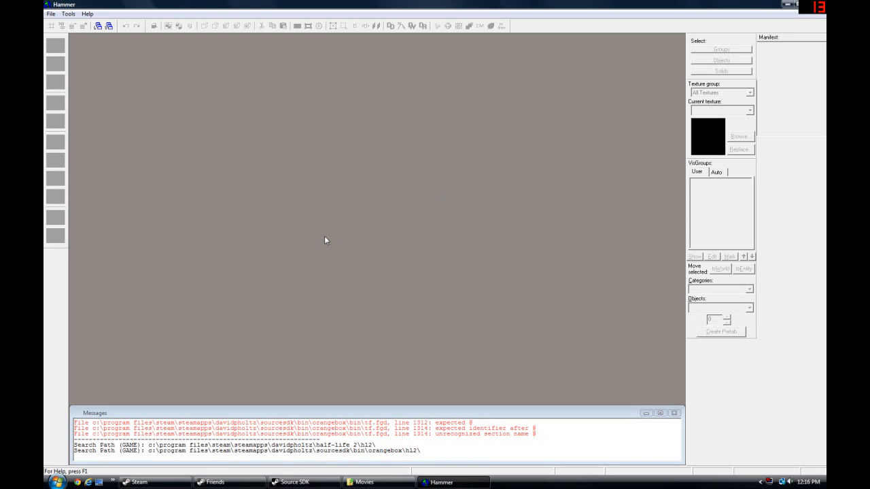
Step: Create a new map and set the camera view to 3D Shaded Textured Polygons
left_click(49, 17)
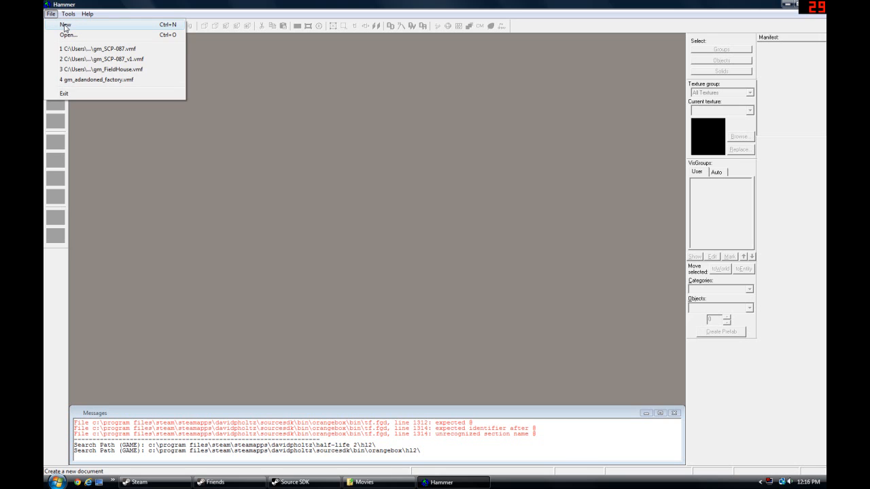
left_click(64, 25)
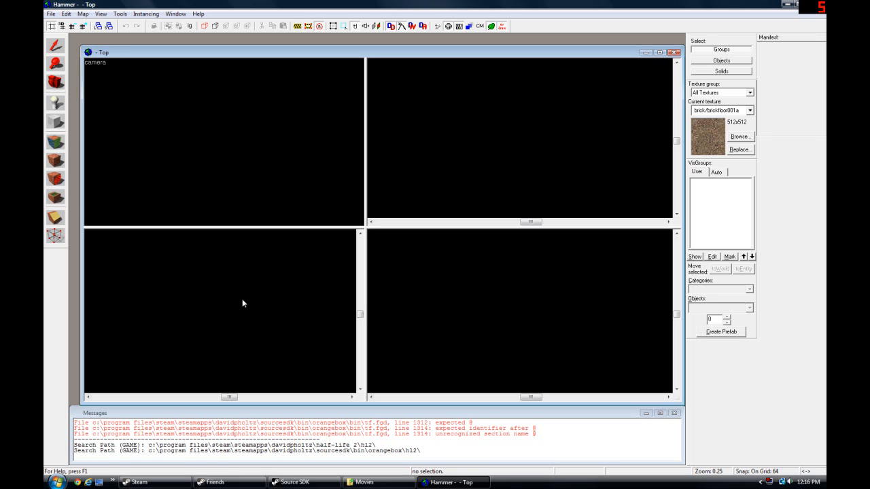
left_click(93, 63)
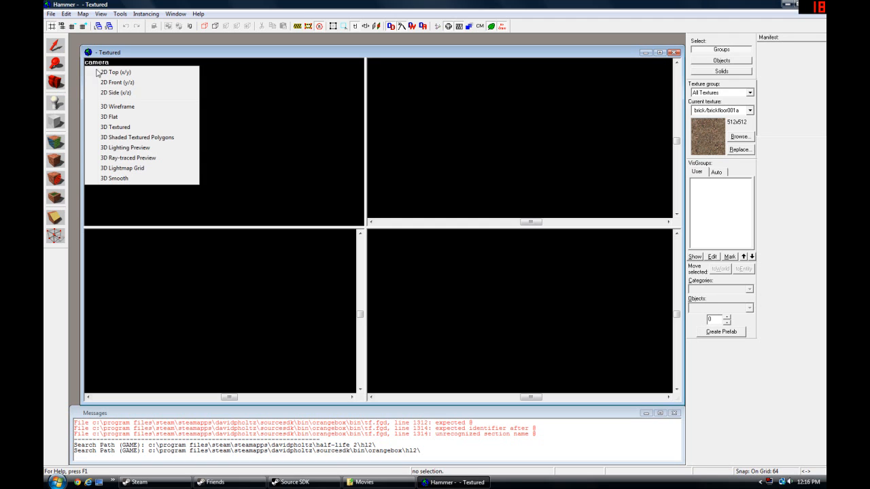
left_click(156, 138)
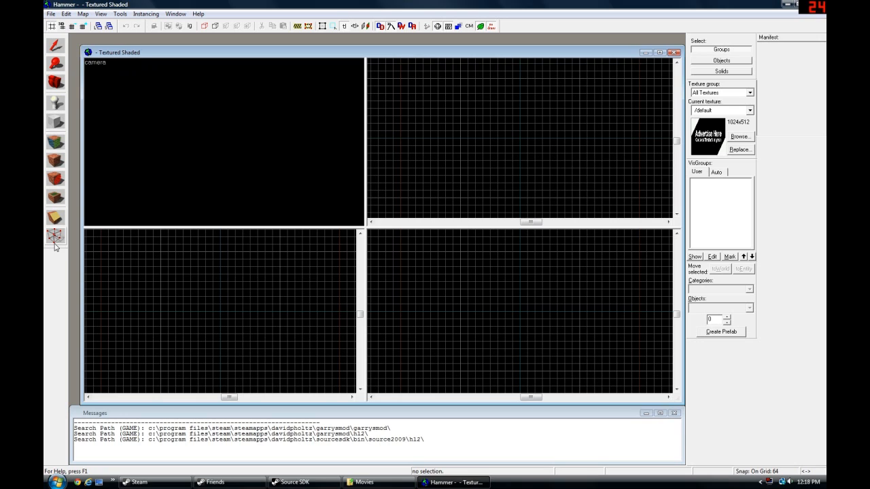
Step: Draw a selection box about 192 units wide in the top view, then dismiss it by switching to the Entity Tool
left_click(56, 45)
mouse_move(408, 123)
left_mouse_down()
mouse_move(427, 136)
mouse_move(458, 139)
mouse_move(461, 132)
mouse_move(444, 161)
mouse_move(480, 146)
left_mouse_up()
left_click(157, 121)
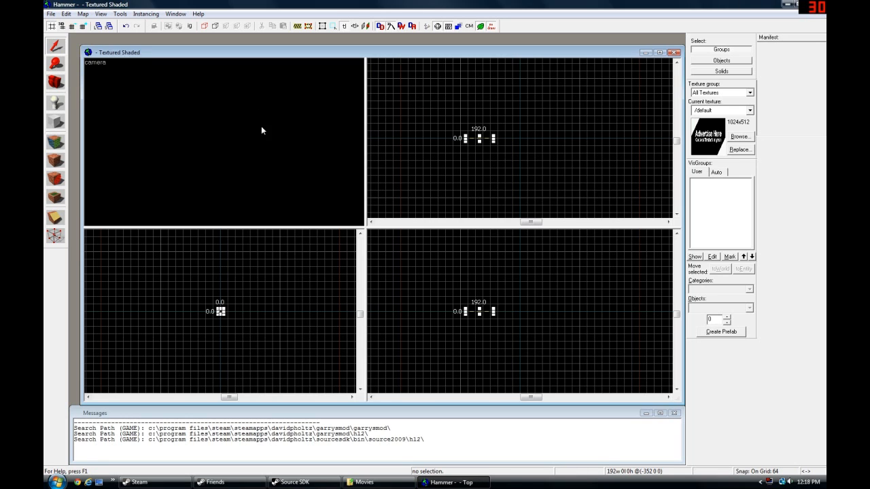
left_click(55, 103)
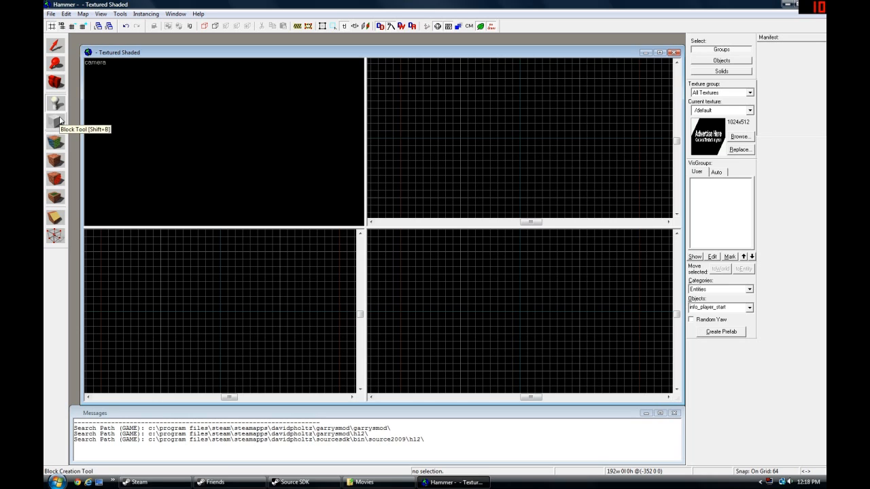
Step: Create a block about 768 × 256 × 64 units with the Block Tool in the top view
left_click(56, 122)
left_click_drag(432, 119, 515, 150)
key("z")
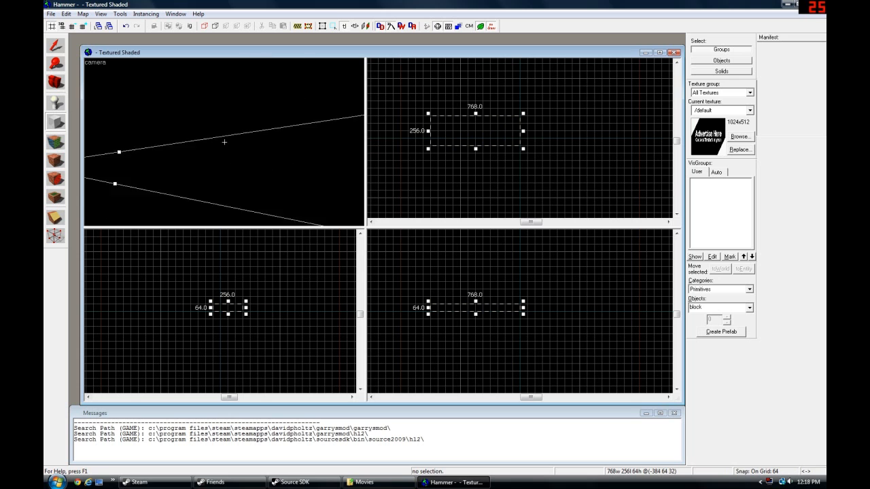
key("s")
key("Return")
key("w")
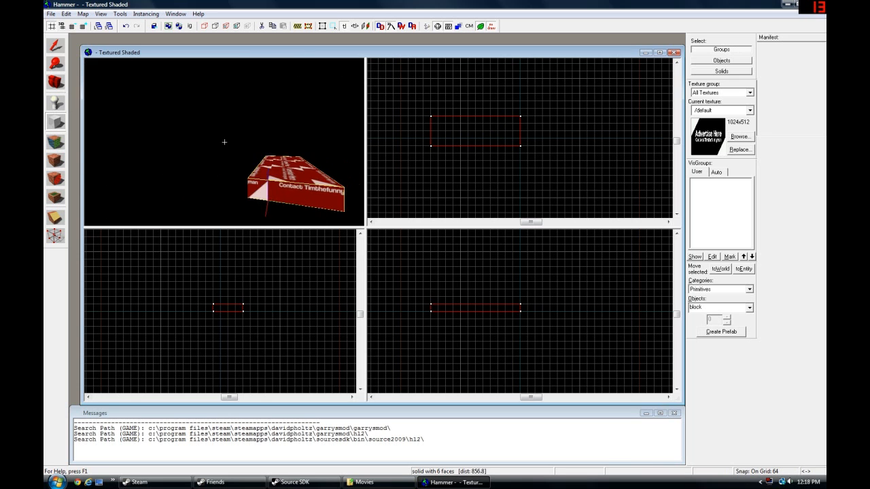
Step: Look at the 768-unit-wide block in the camera view and delete it
key("w")
key("s")
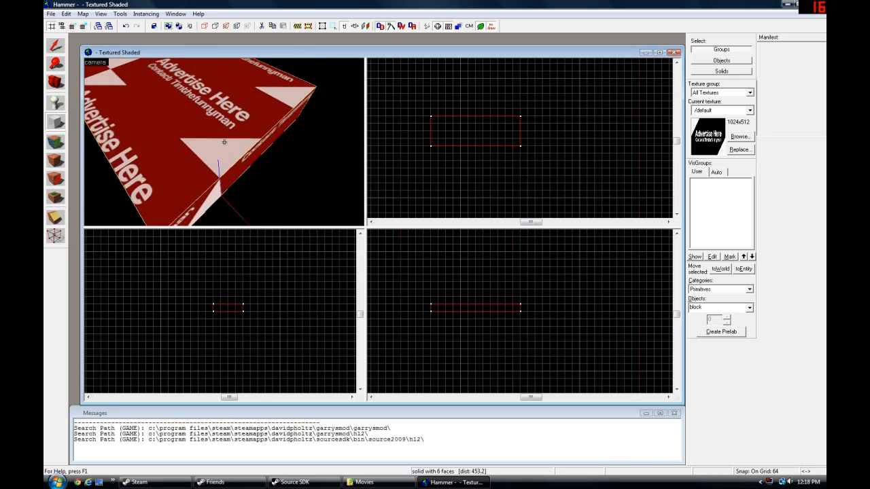
key("w")
key("s")
key("z")
key("Delete")
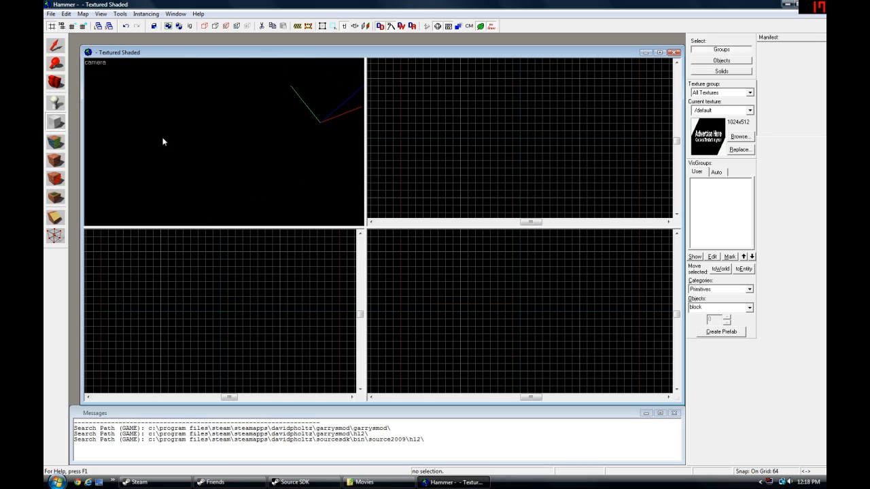
left_click(56, 142)
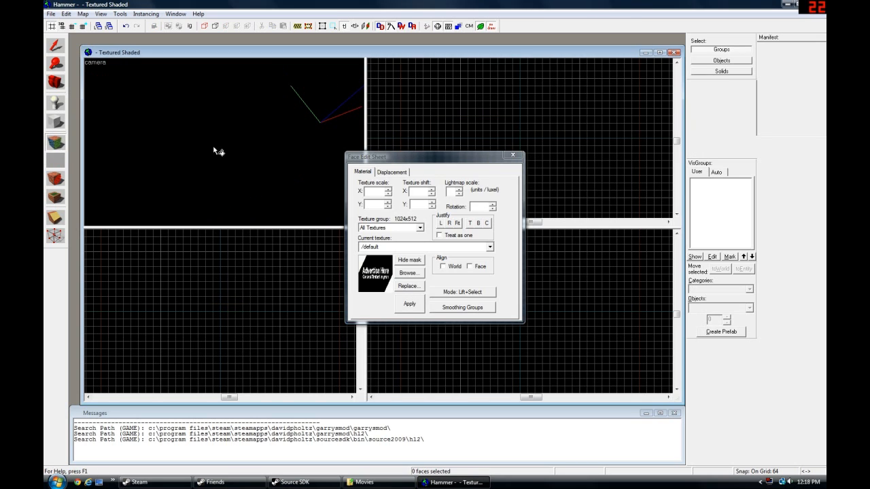
left_click_drag(483, 160, 523, 135)
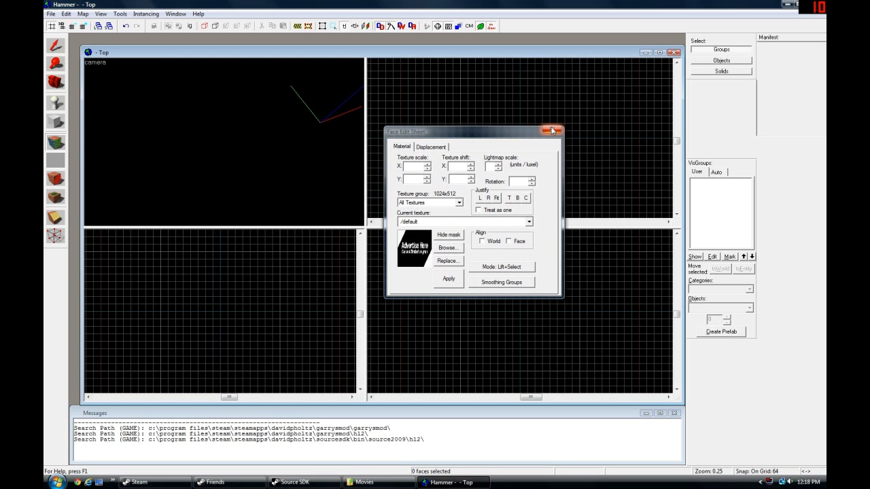
left_click(552, 130)
Step: Create a block about 320 × 192 × 64 units with the Block Tool in the top view
left_click(56, 120)
left_click_drag(480, 120, 525, 145)
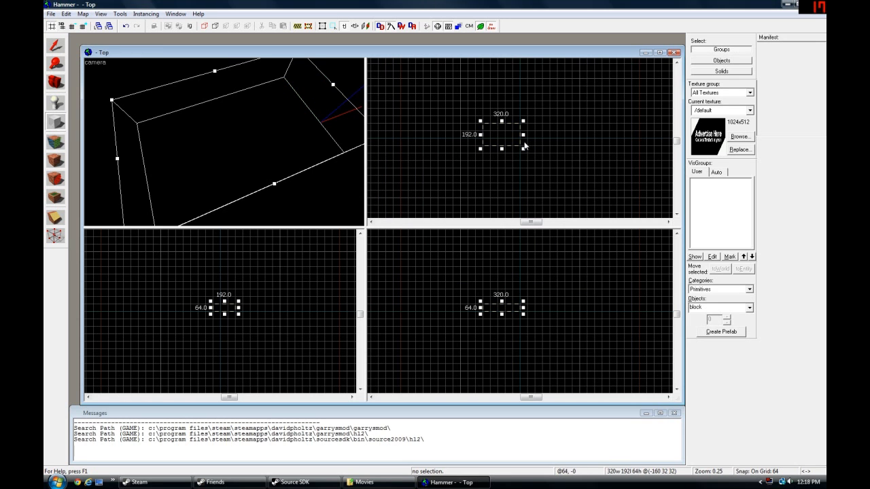
key("Return")
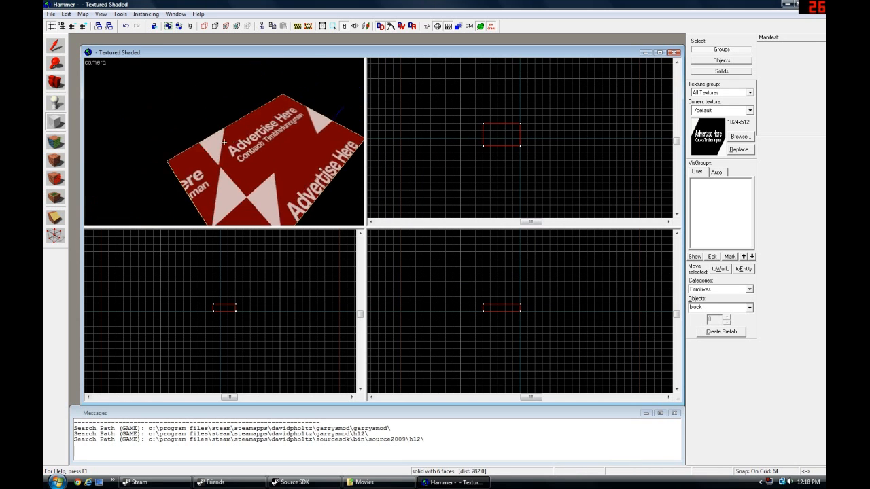
key("s")
key("w")
key("s")
key("a")
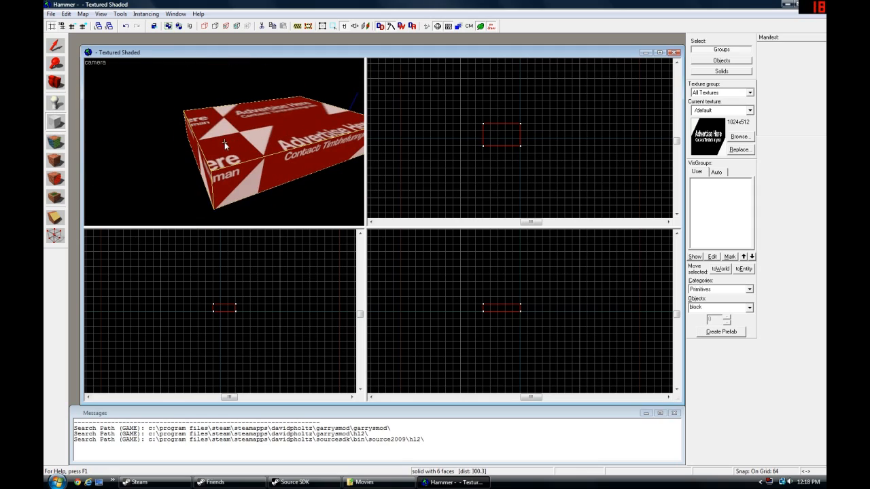
Step: Open the Face Edit Sheet, filter the textures by "nodraw" and choose tools/toolsnodraw as the current texture
left_click(56, 141)
left_click(447, 248)
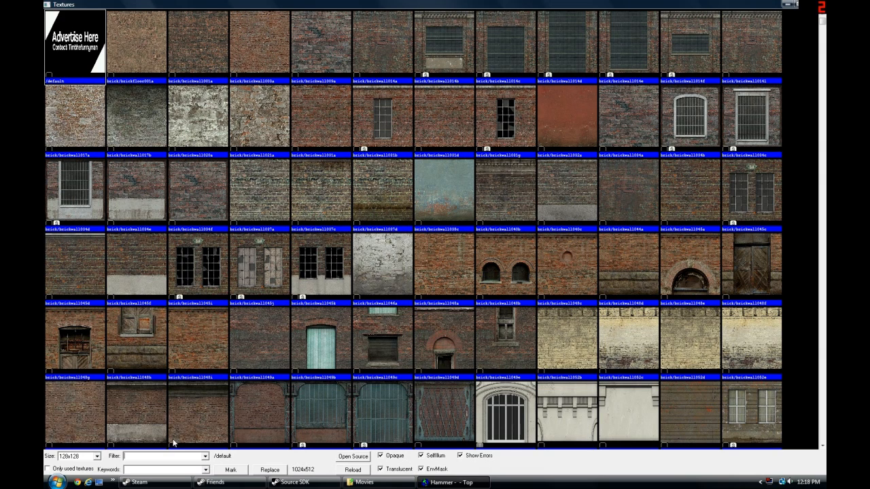
type("nodraw")
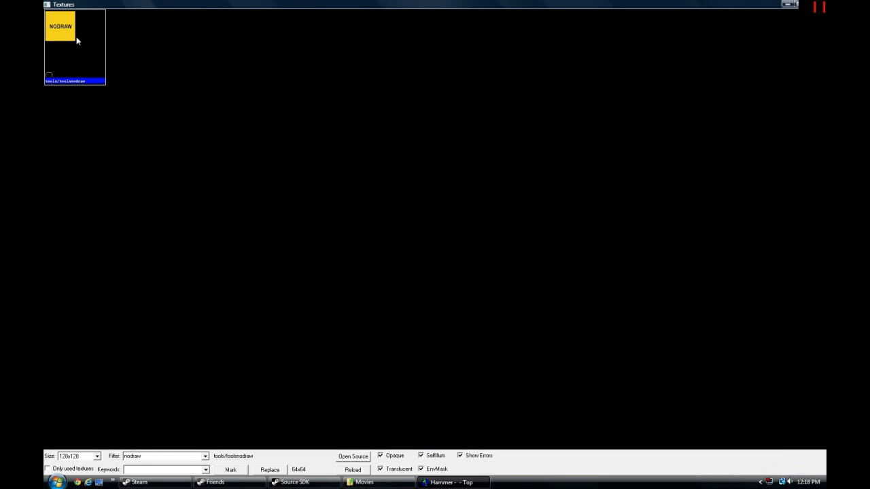
double_click(77, 41)
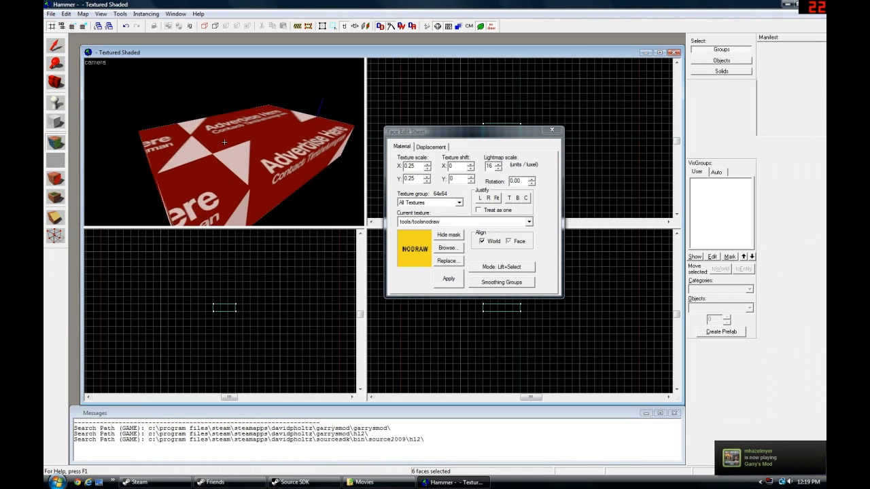
Step: Apply the nodraw texture to the block's top face and its two visible side faces in the camera view
key("s")
key("z")
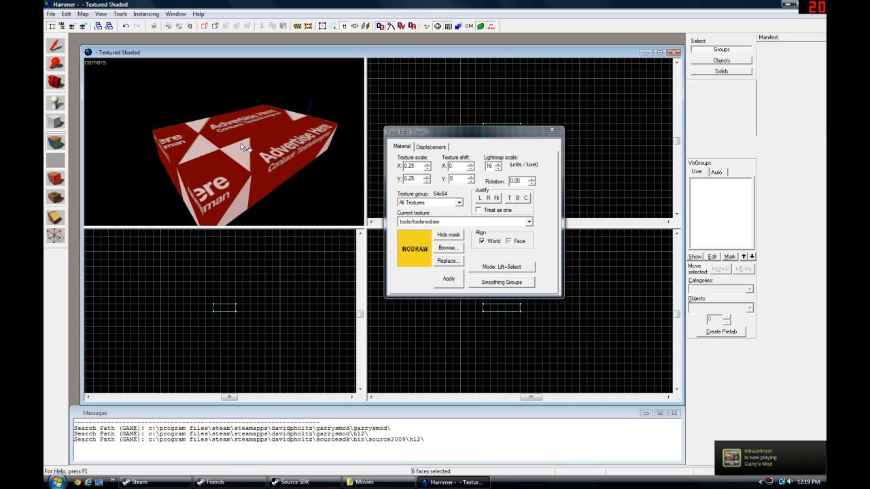
right_click(241, 143)
key("z")
key("w")
key("s")
key("z")
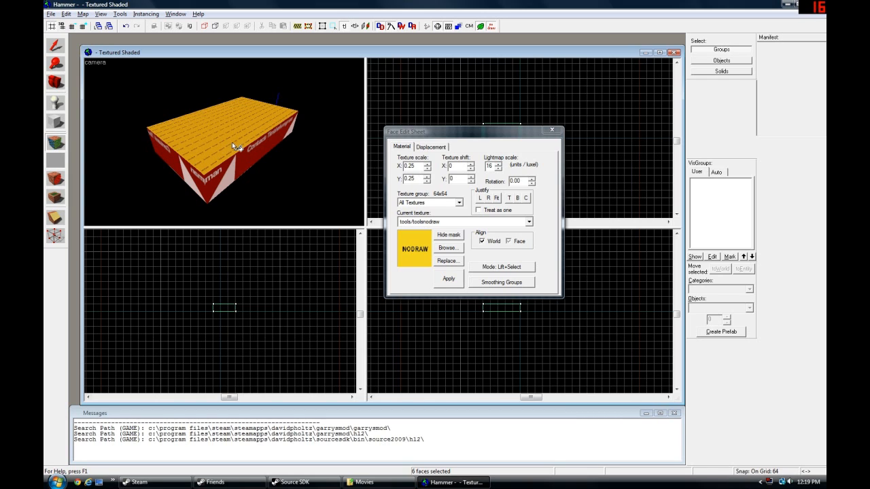
right_click(230, 158)
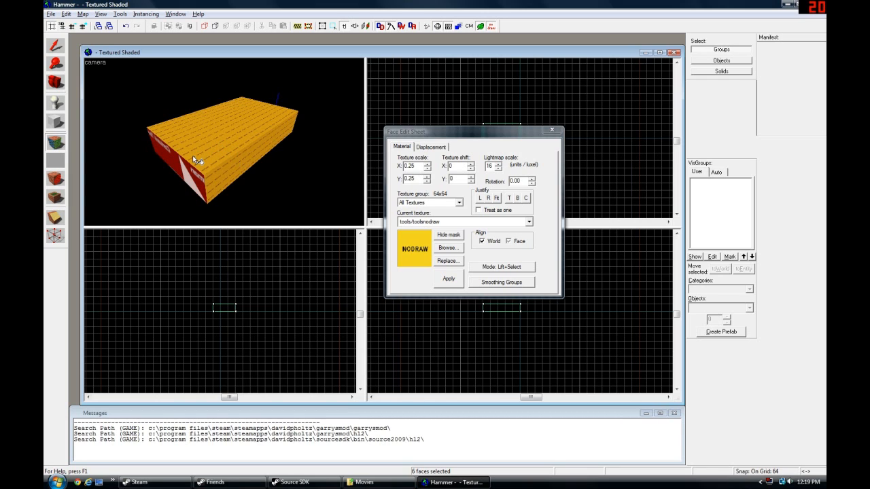
right_click(212, 144)
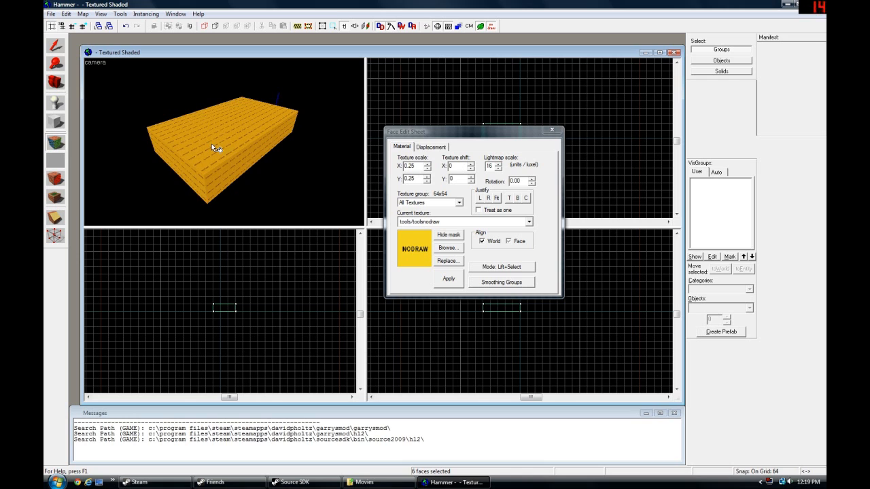
Step: Inspect the textured block from several sides in the camera view
key("w")
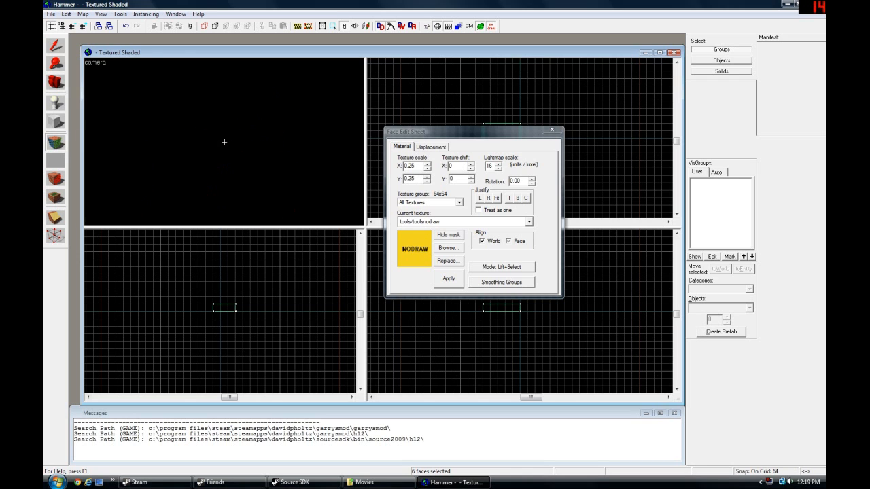
key("w")
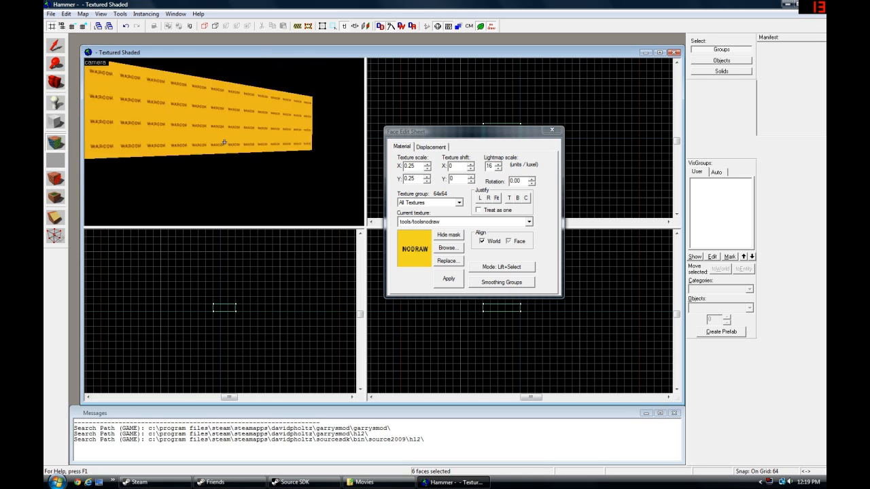
key("s")
key("w")
key("w")
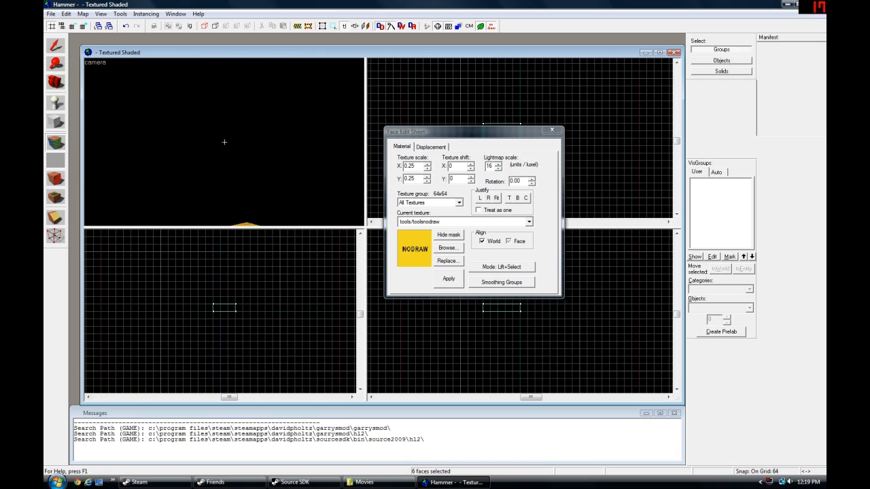
key("z")
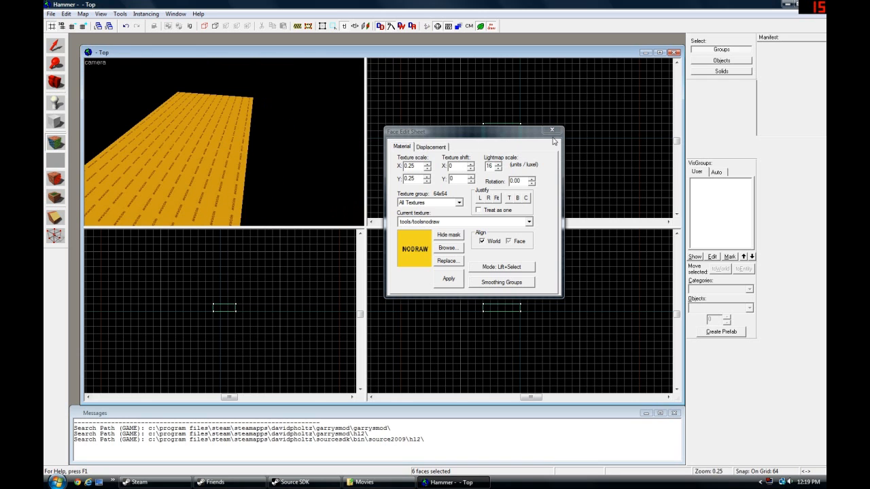
Step: Close the Face Edit Sheet and switch to the decal tool
left_click_drag(454, 134, 354, 144)
left_click(453, 141)
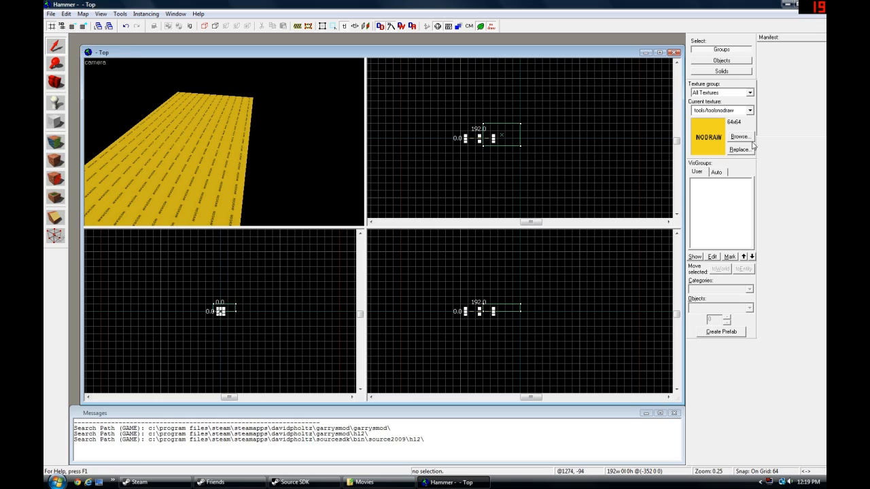
left_click(56, 179)
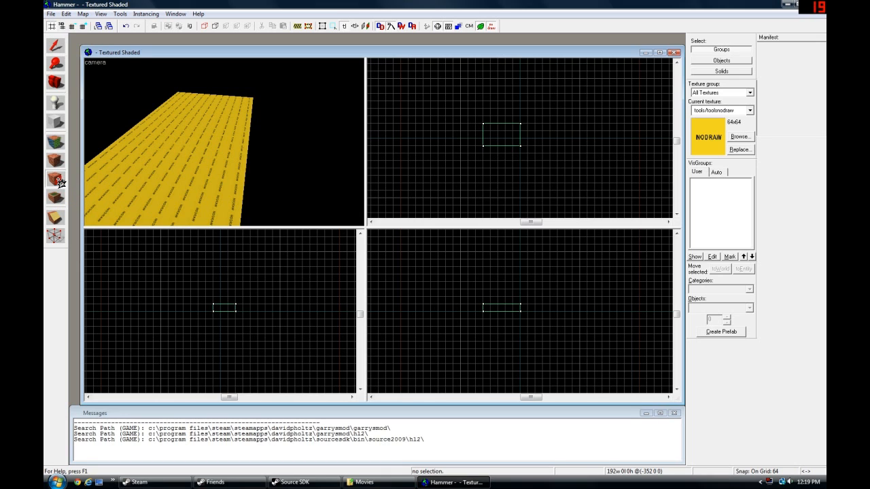
Step: Place three nodraw decals at different spots on the block's top face in the camera view
left_click(174, 174)
left_click(212, 140)
left_click(172, 210)
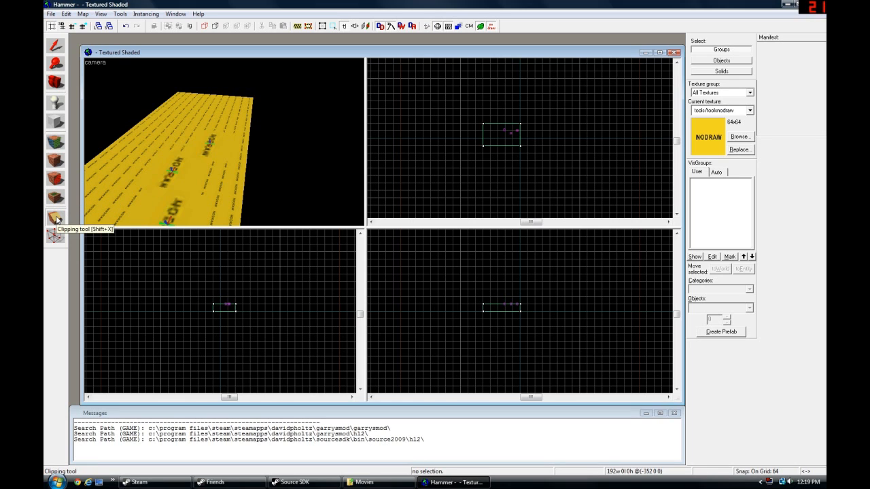
Step: Clip the block in the front view diagonally from its lower-left to its upper-right corner, keeping the lower wedge
left_click(55, 217)
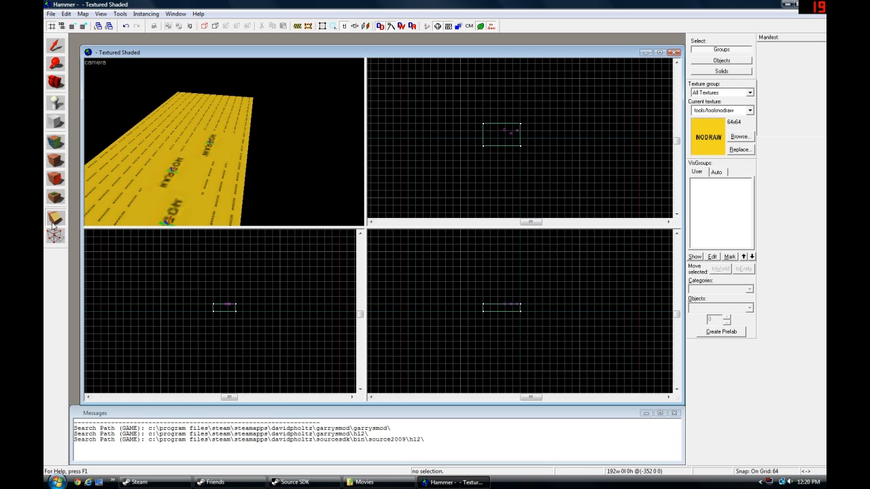
key("z")
key("w")
key("z")
scroll(224, 303, "up", 5)
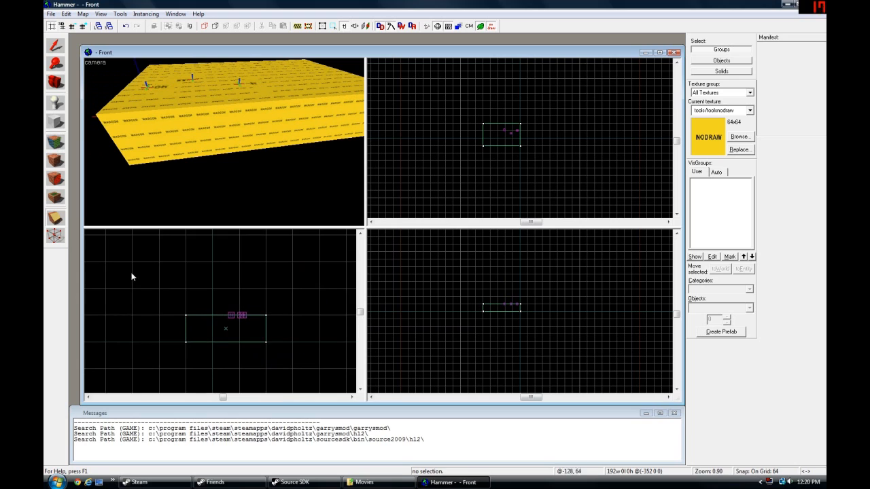
left_click(56, 46)
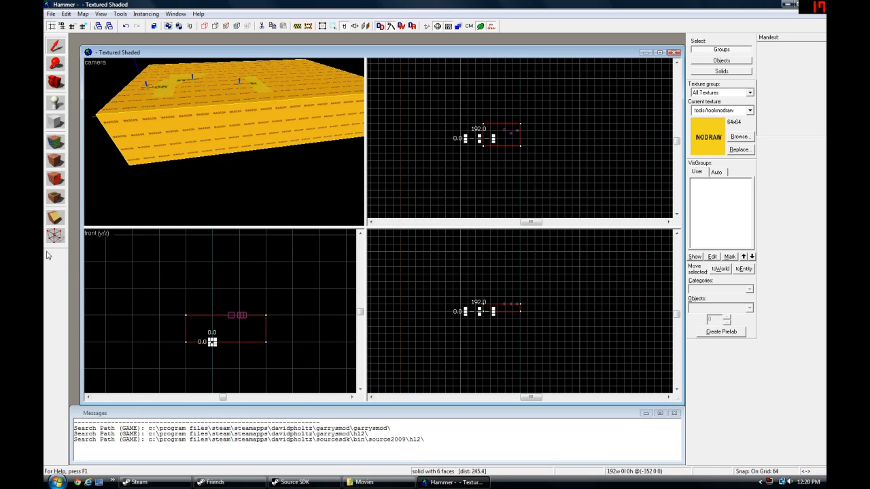
left_click(56, 217)
left_click_drag(210, 342, 271, 311)
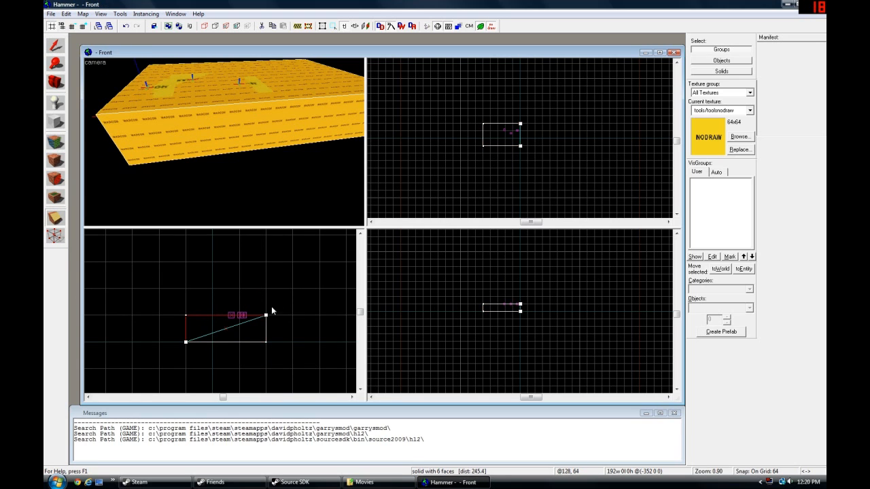
key("Return")
Step: Clip the wedge again in the front view along a line down to its lower-right corner, keeping the piece beside its vertical face
key("z")
key("a")
key("z")
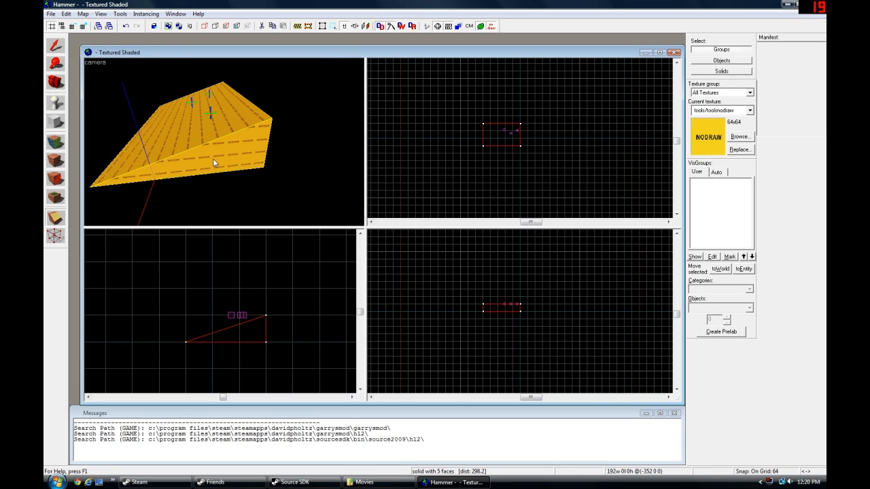
key("z")
key("d")
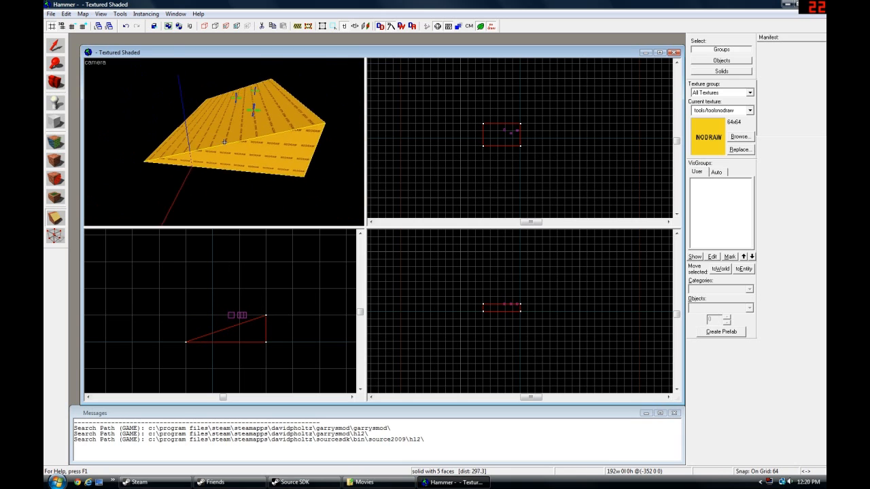
key("z")
left_click(57, 220)
left_click(56, 46)
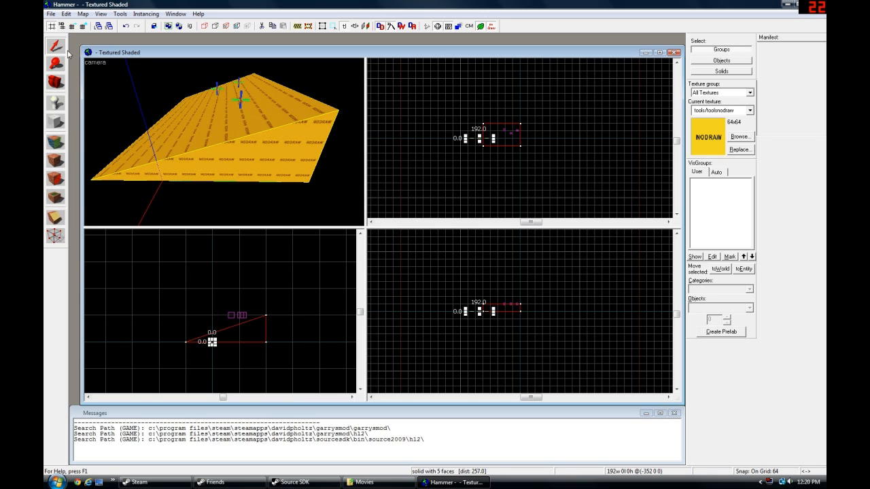
left_click(56, 219)
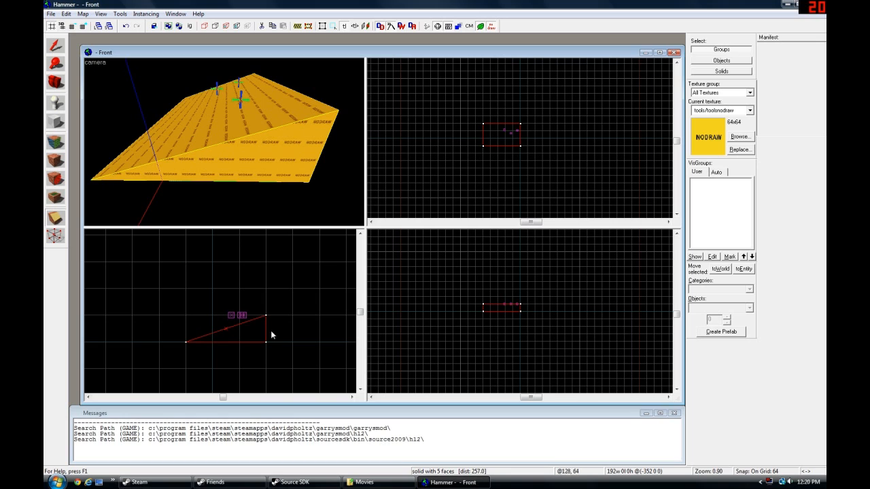
left_click_drag(241, 322, 264, 341)
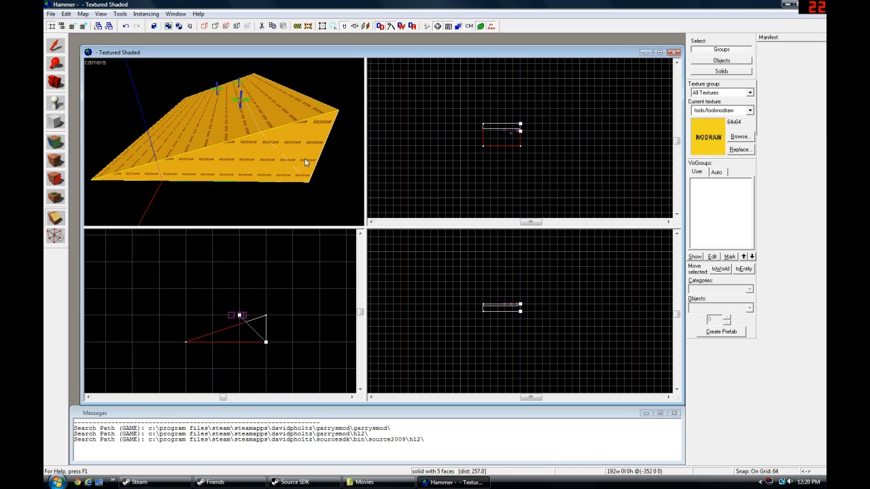
key("Return")
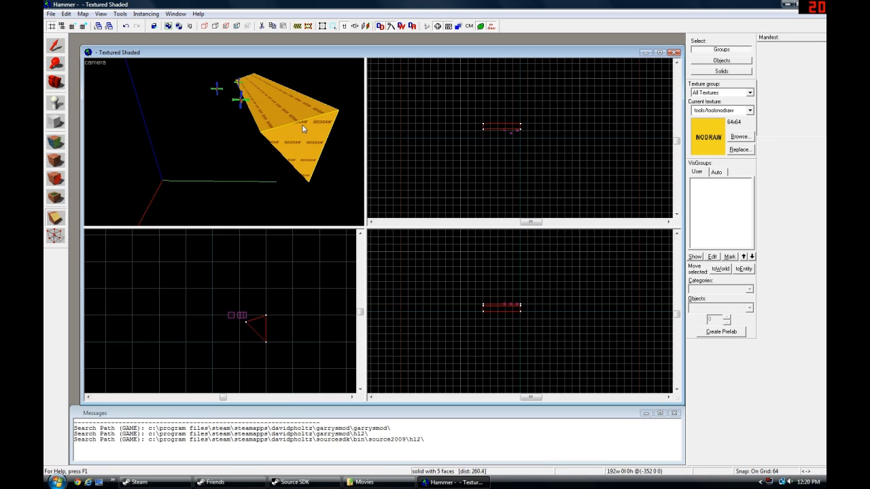
Step: Delete the remaining clipped solid and return to the selection tool
key("z")
key("z")
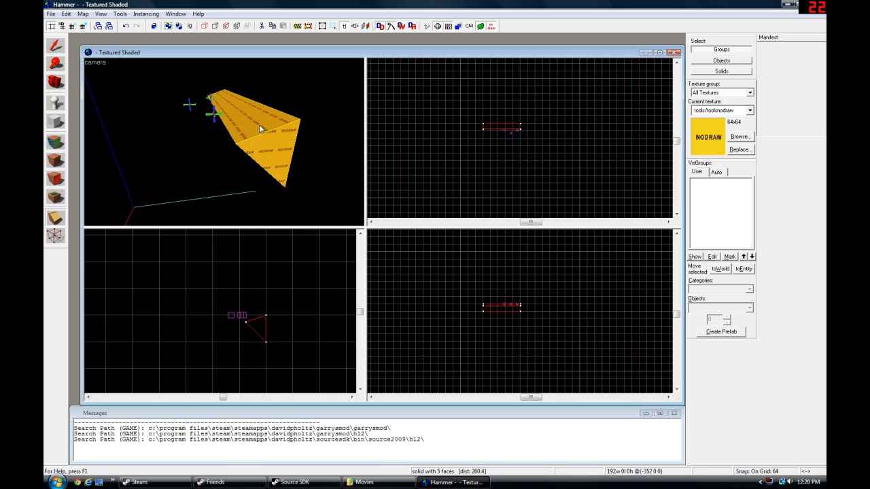
key("Delete")
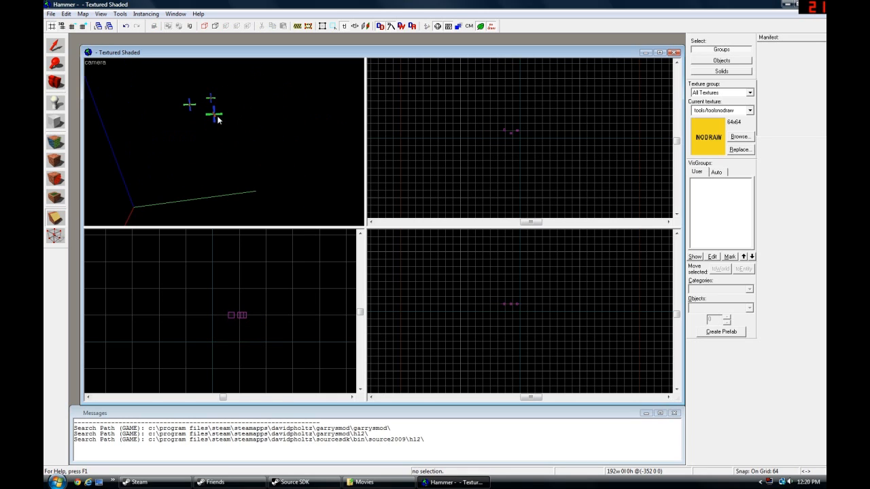
left_click(56, 46)
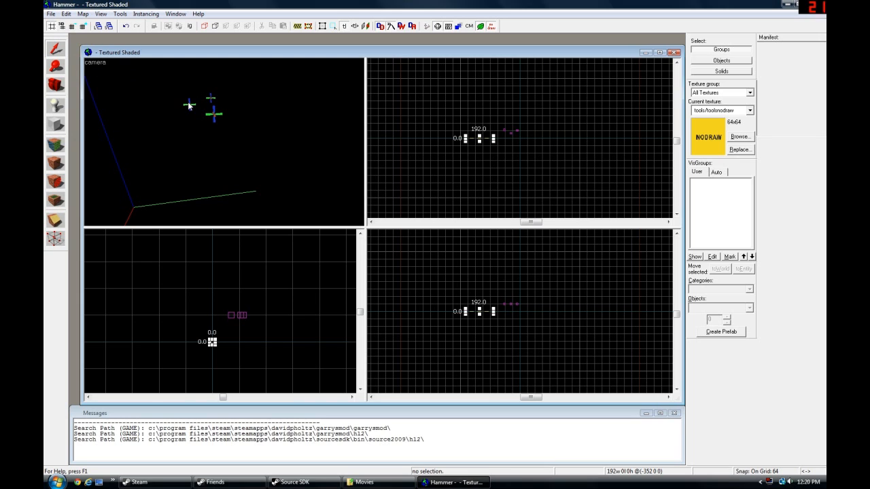
Step: Create a new nodraw block of 384 by 64 by 64 units, drawn across the decals in the top view
key("z")
key("z")
key("z")
key("z")
left_click(56, 124)
left_click_drag(488, 131, 538, 139)
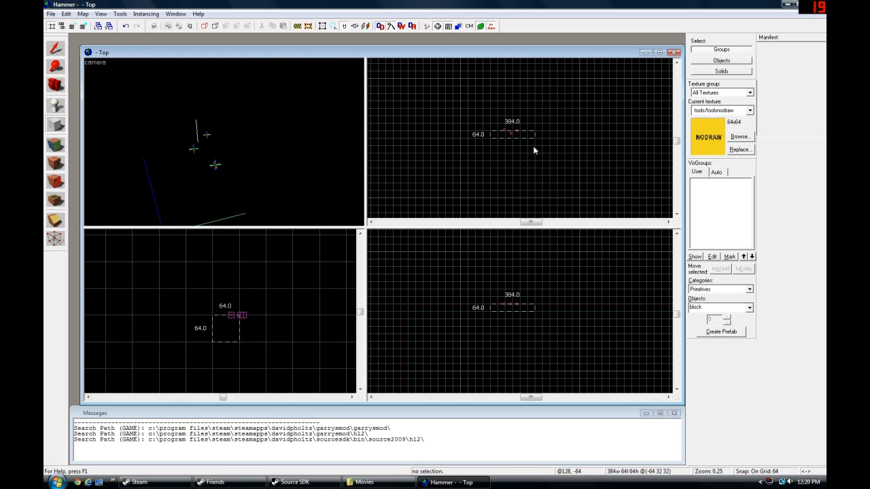
key("Return")
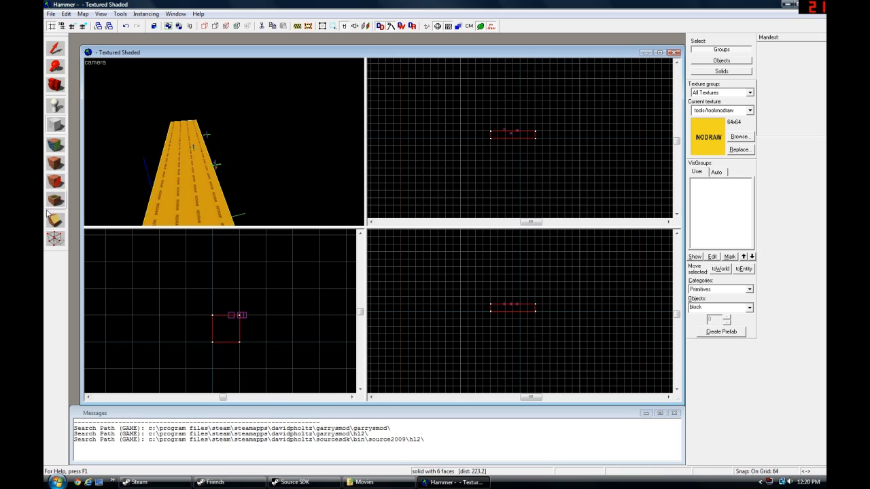
Step: Move the block's upper edges outward in the front view with the vertex tool to form a trapezoidal profile
left_click(55, 238)
key("z")
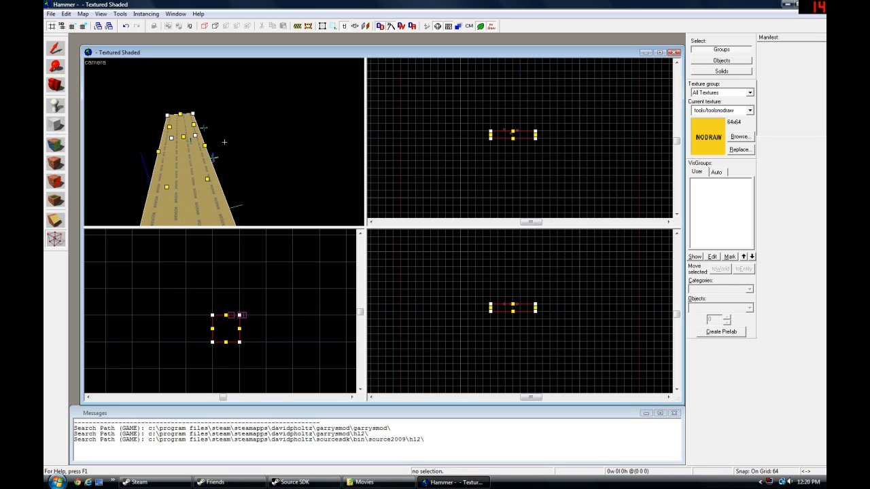
key("a")
key("z")
scroll(221, 295, "up", 6)
left_click_drag(220, 294, 340, 294)
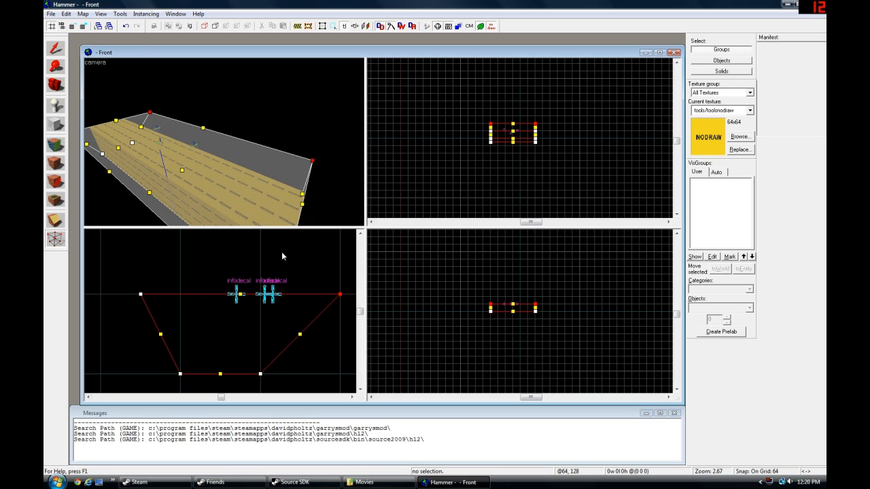
left_click(55, 49)
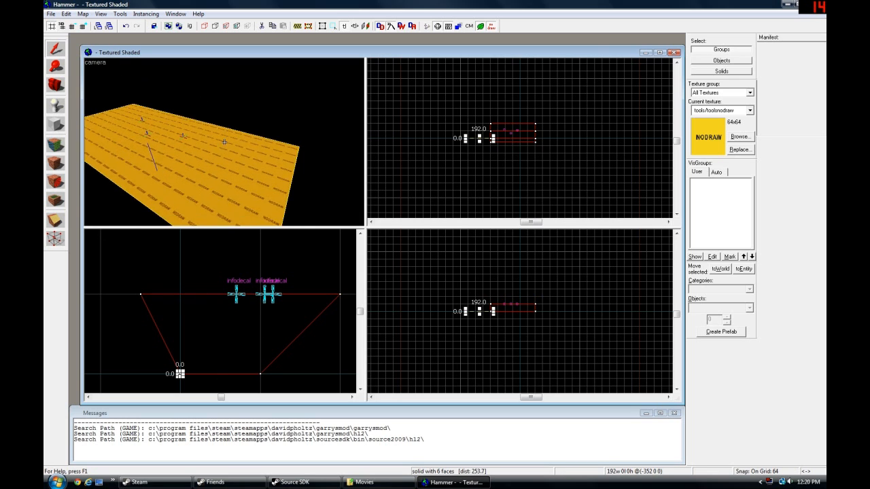
Step: Examine the reshaped block's sloped sides and end face from several angles in the camera view
key("w")
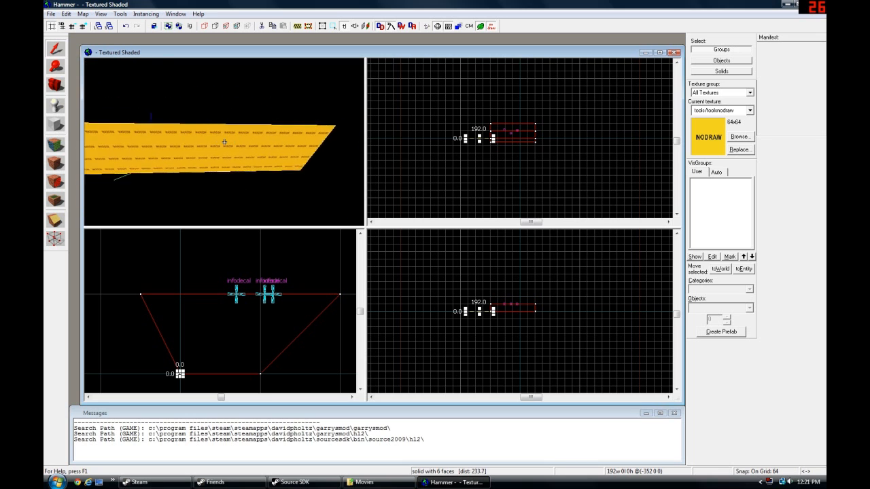
key("s")
key("w")
key("z")
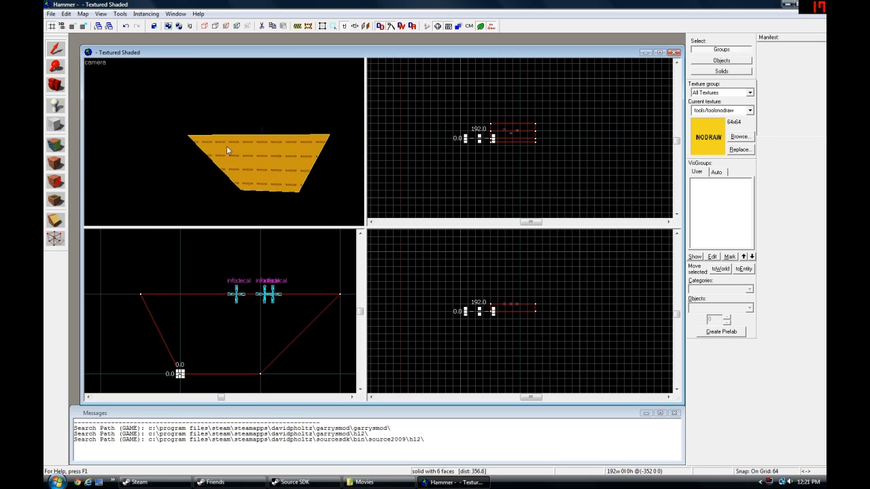
scroll(539, 307, "up", 2)
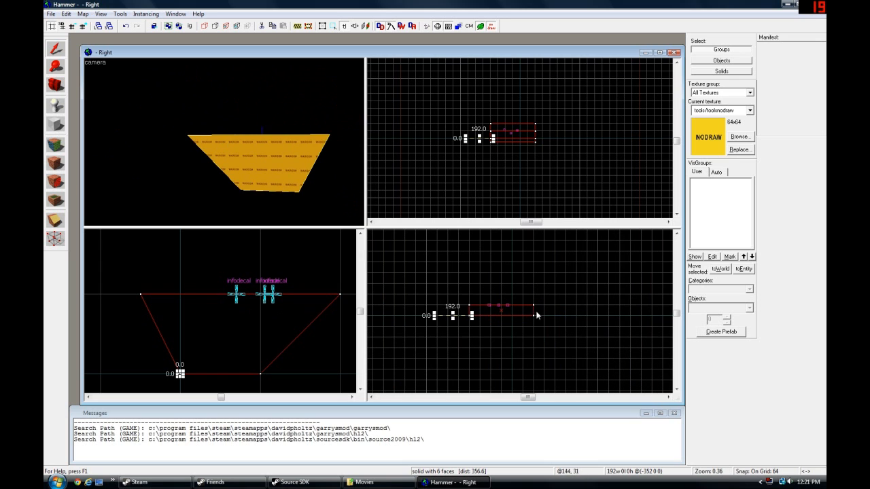
key("z")
key("w")
key("s")
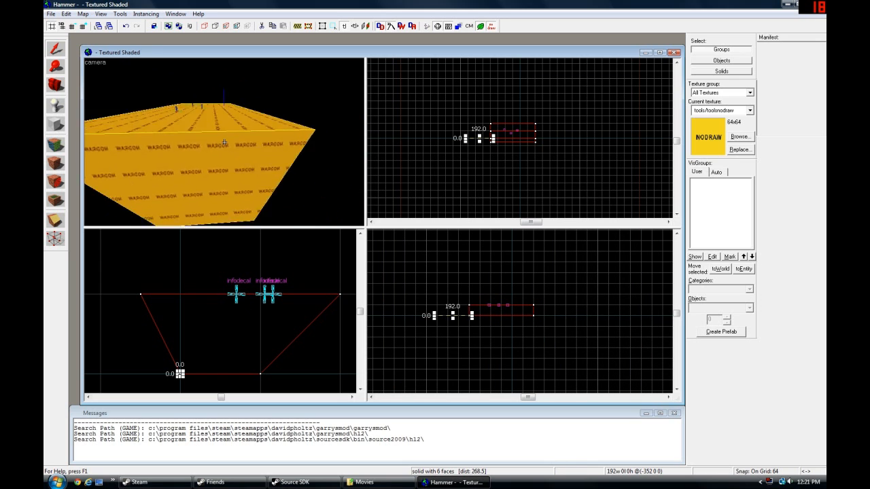
key("w")
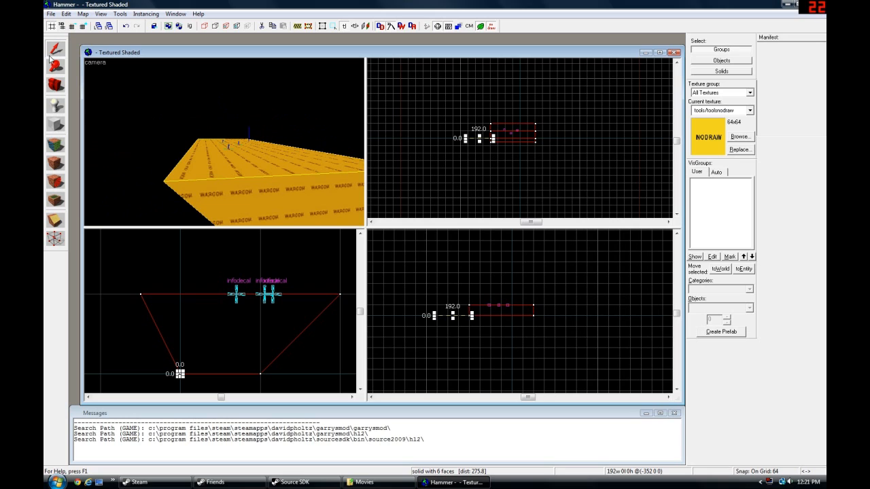
Step: Delete the trapezoidal block and one of the three decals
key("Delete")
left_click(230, 148)
key("Delete")
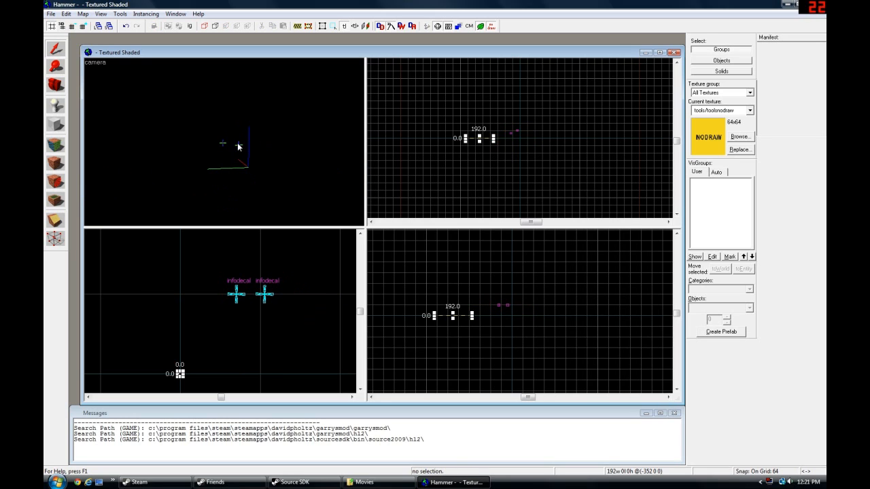
Step: Examine the two remaining decals from different positions in the camera view
left_click(221, 142)
left_click(242, 149)
key("z")
key("w")
key("z")
key("z")
key("w")
key("w")
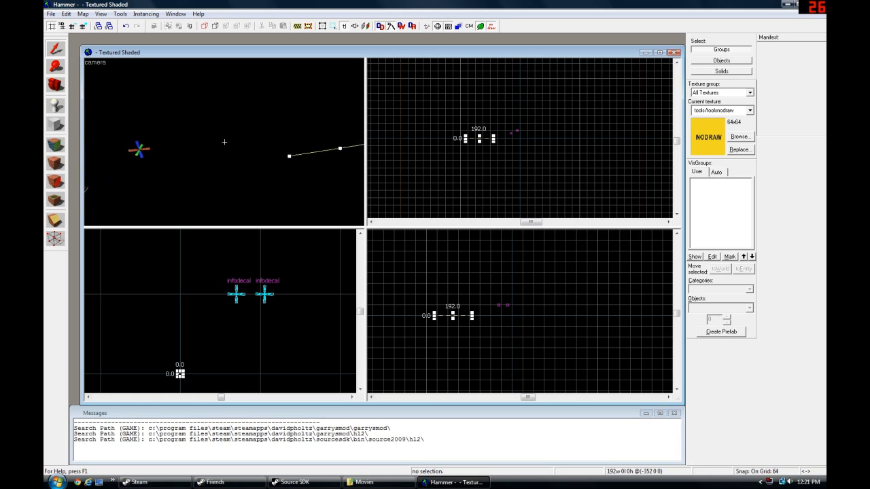
key("w")
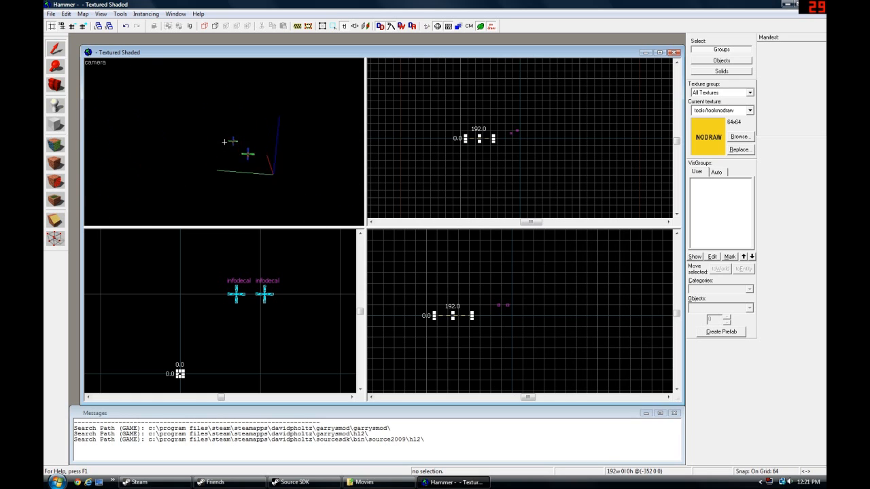
key("w")
key("z")
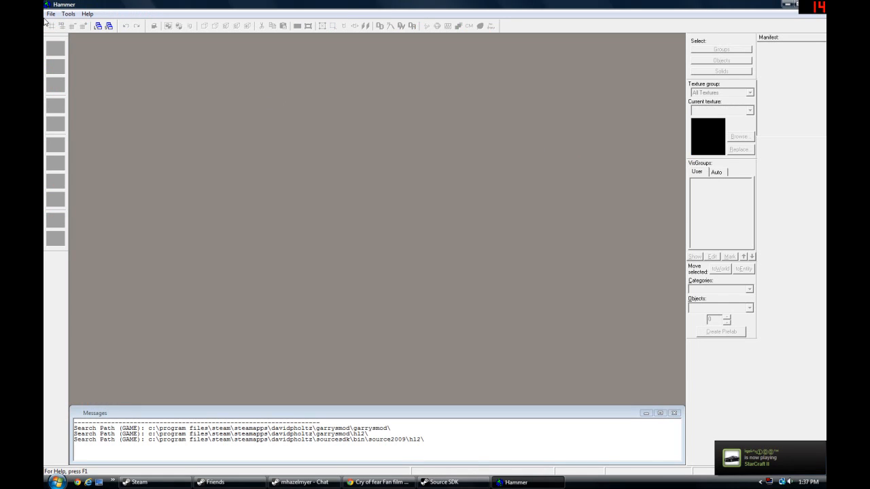
Step: Create a new map and lower its grid size to 16
left_click(51, 15)
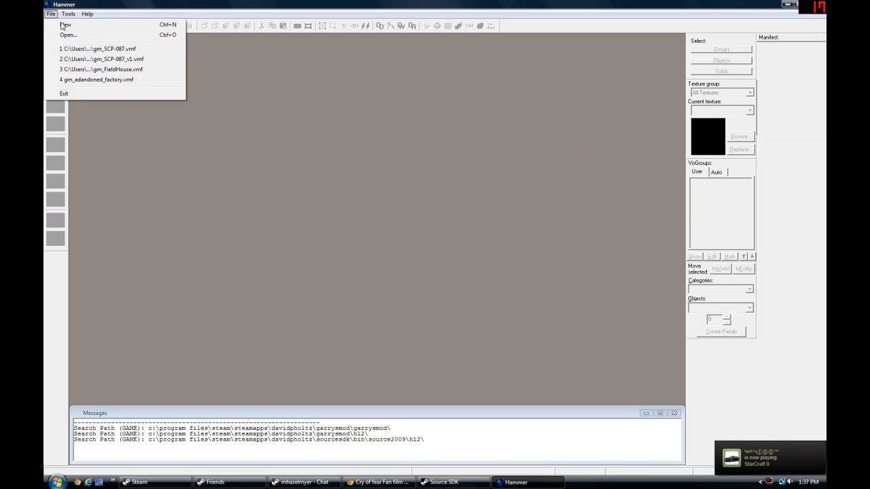
left_click(57, 24)
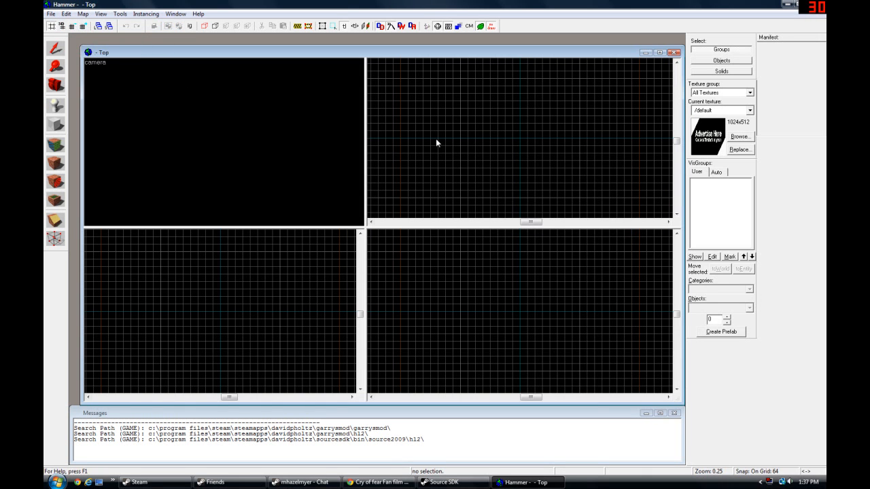
left_click(71, 27)
left_click(70, 27)
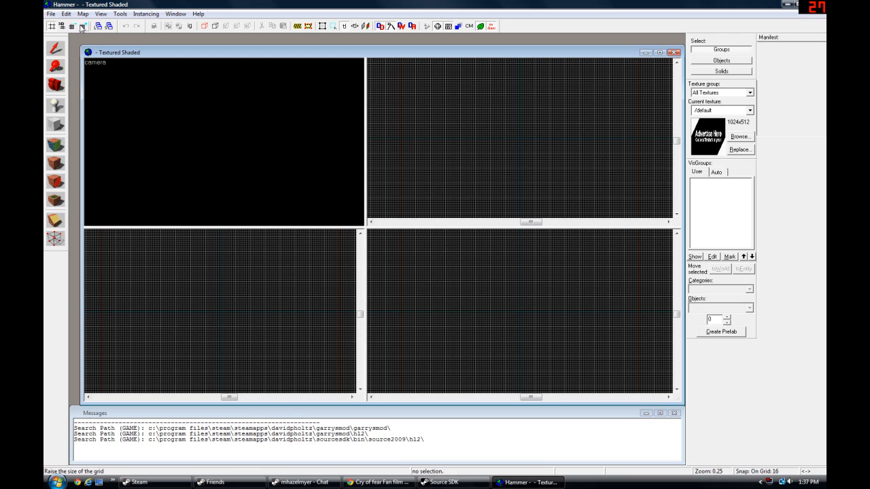
Step: Activate the block tool and raise the grid size to 64
scroll(482, 148, "up", 5)
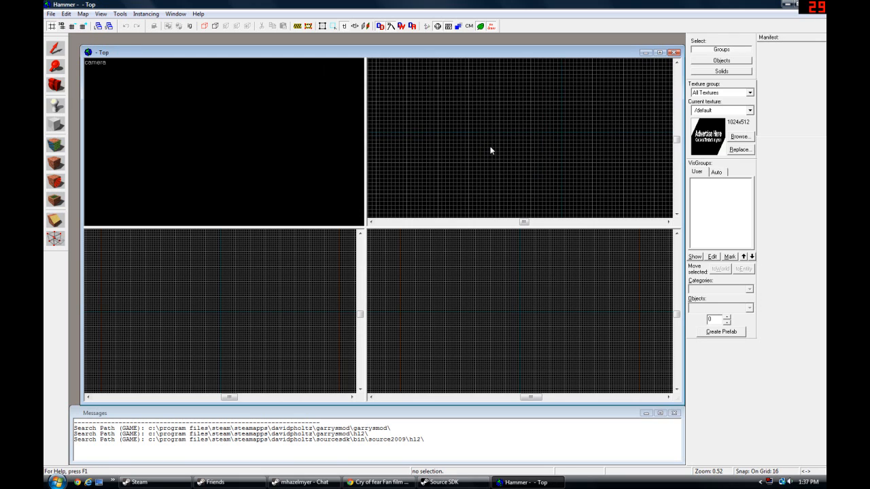
key("shift+b")
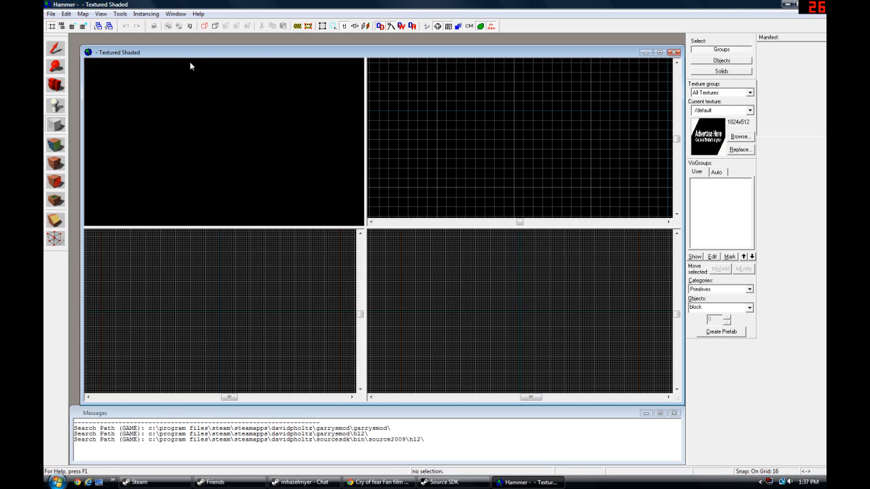
left_click(83, 26)
left_click(82, 26)
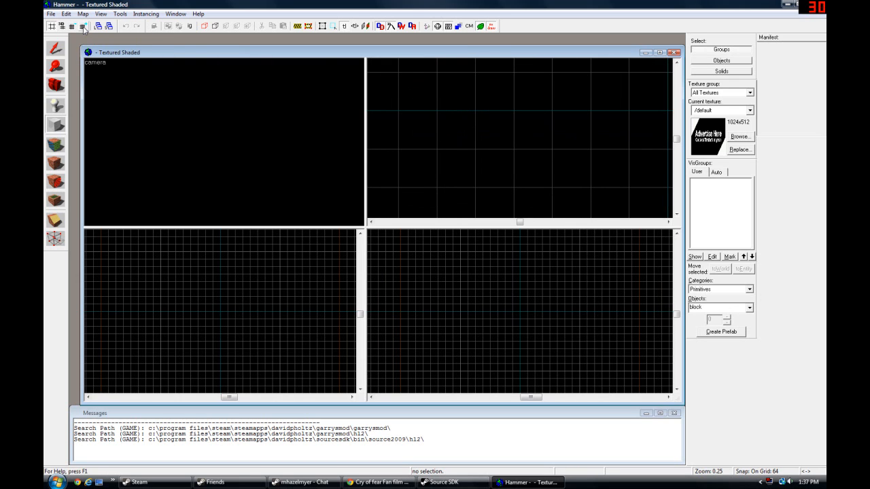
scroll(469, 146, "down", 3)
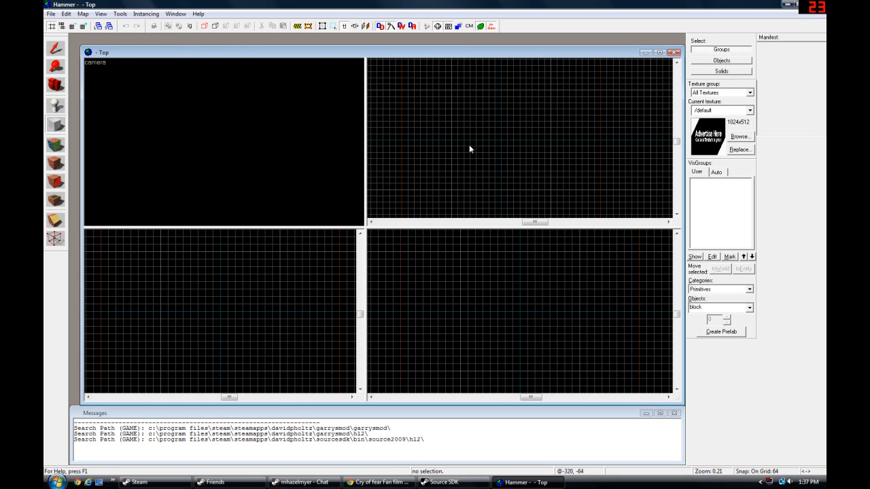
scroll(469, 145, "up", 2)
Step: Lower the grid size by one increment and raise it back to 64, repeating this several times
left_click(73, 30)
left_click(83, 29)
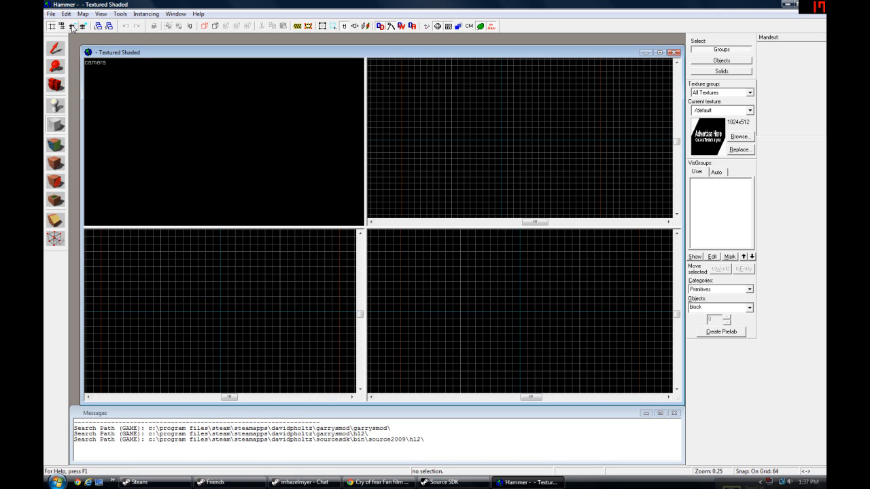
left_click(73, 29)
left_click(83, 29)
left_click(74, 29)
left_click(83, 29)
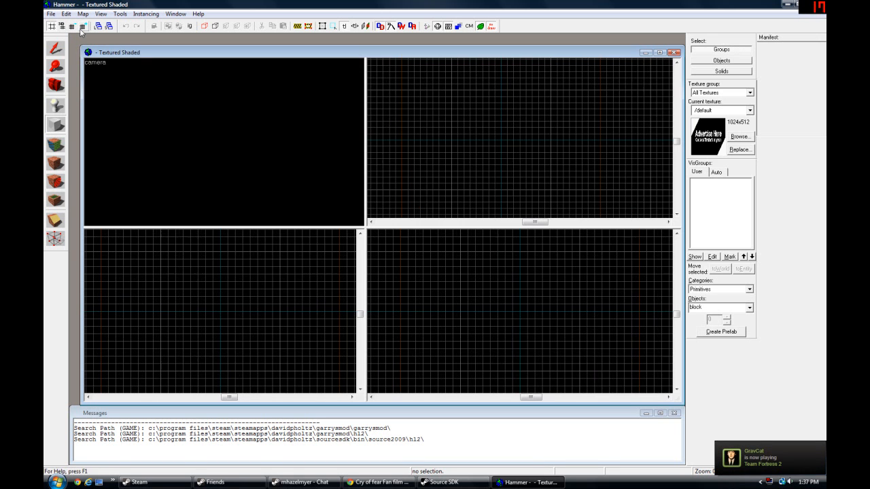
left_click(74, 29)
left_click(83, 30)
Step: Lower the grid size in four increments to 4, checking the grid density in the 2D views
left_click(74, 27)
left_click(74, 27)
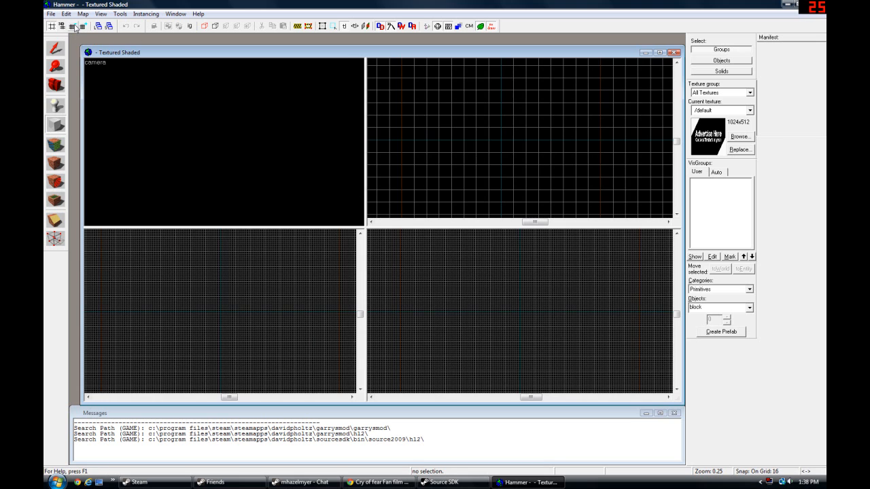
left_click(75, 26)
scroll(515, 318, "up", 4)
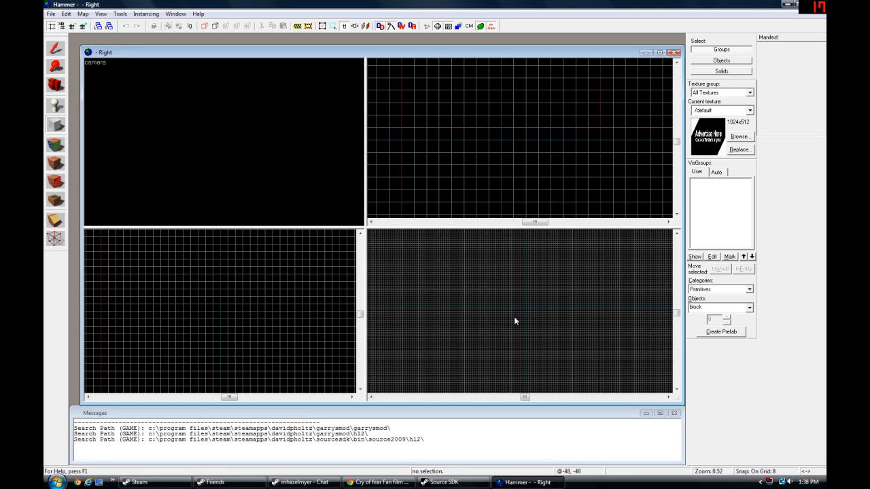
scroll(515, 321, "up", 1)
left_click(74, 26)
scroll(517, 332, "down", 5)
scroll(305, 308, "up", 7)
scroll(503, 174, "up", 7)
scroll(506, 170, "up", 2)
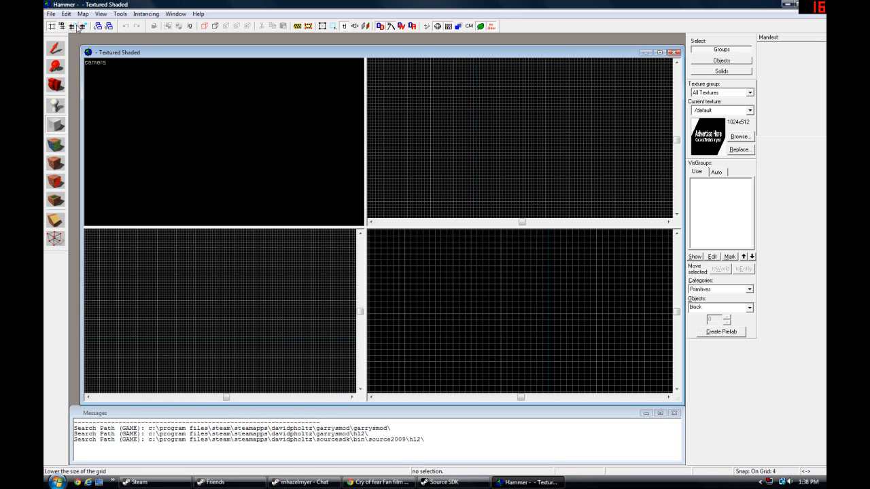